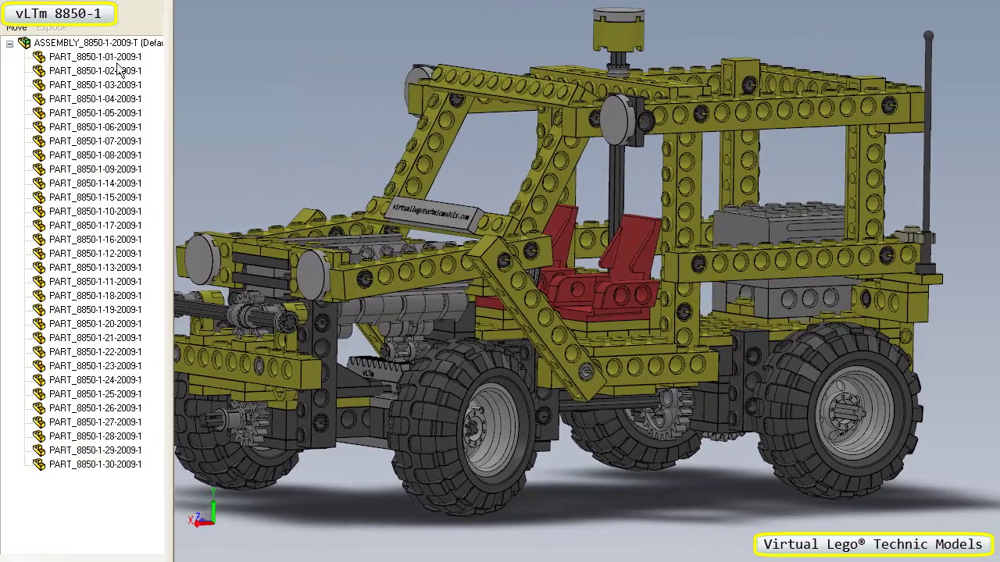
Select PART_8850-1-01 in the tree to highlight the jeep's first part in green
click(114, 58)
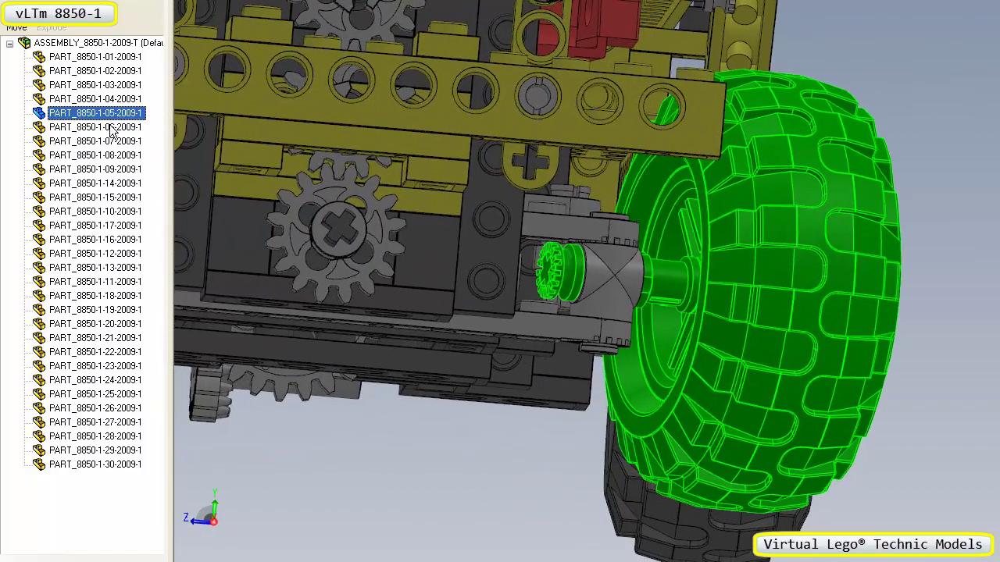
Highlight PART_8850-1-06 and PART_8850-1-07, the two wheels, in turn
click(137, 127)
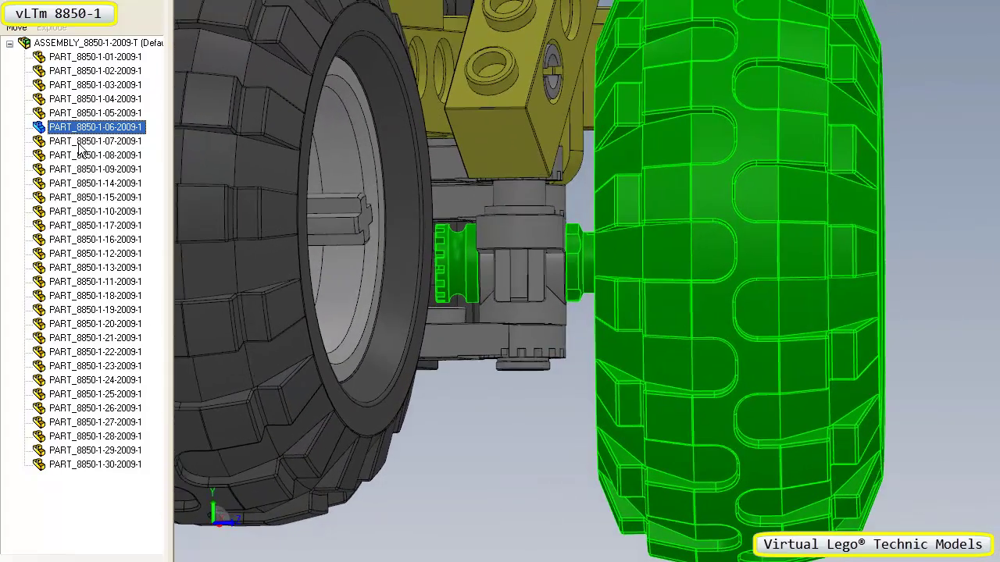
click(82, 144)
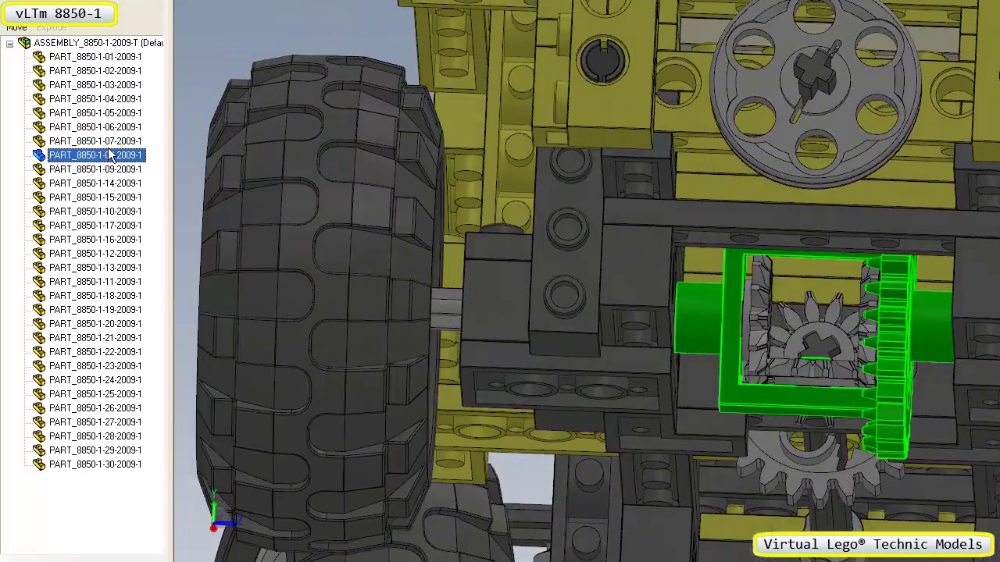
Select PART_8850-1-09 in the tree to highlight it in the model
click(116, 172)
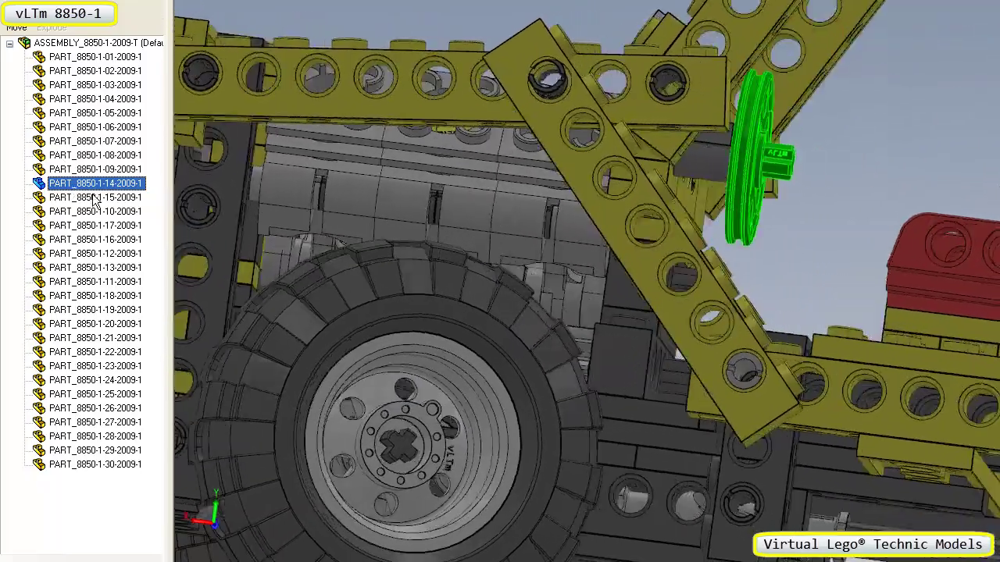
Select PART_8850-1-15 in the tree to highlight it in the model
click(94, 200)
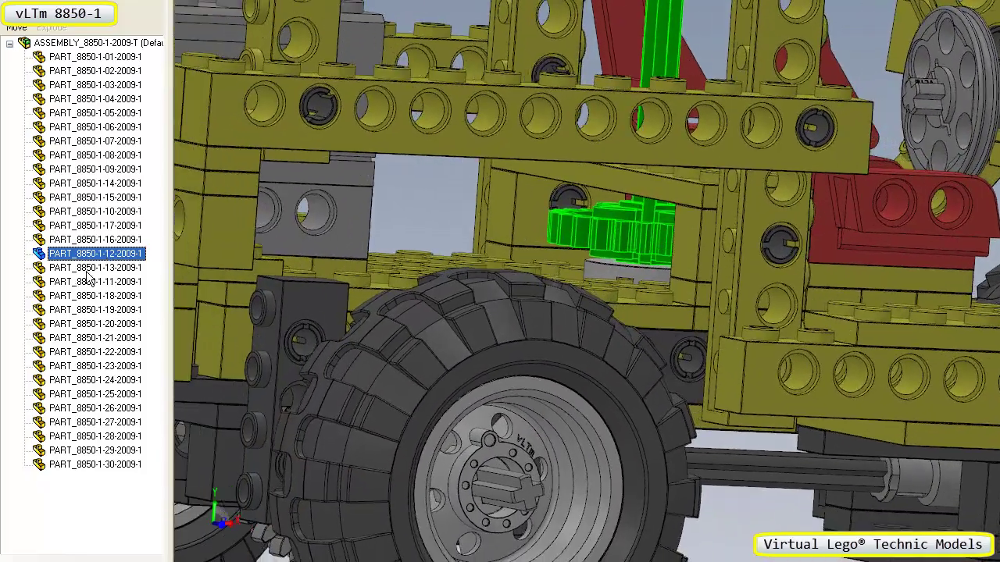
Select PART_8850-1-13 in the tree to highlight it in the jeep model
click(88, 268)
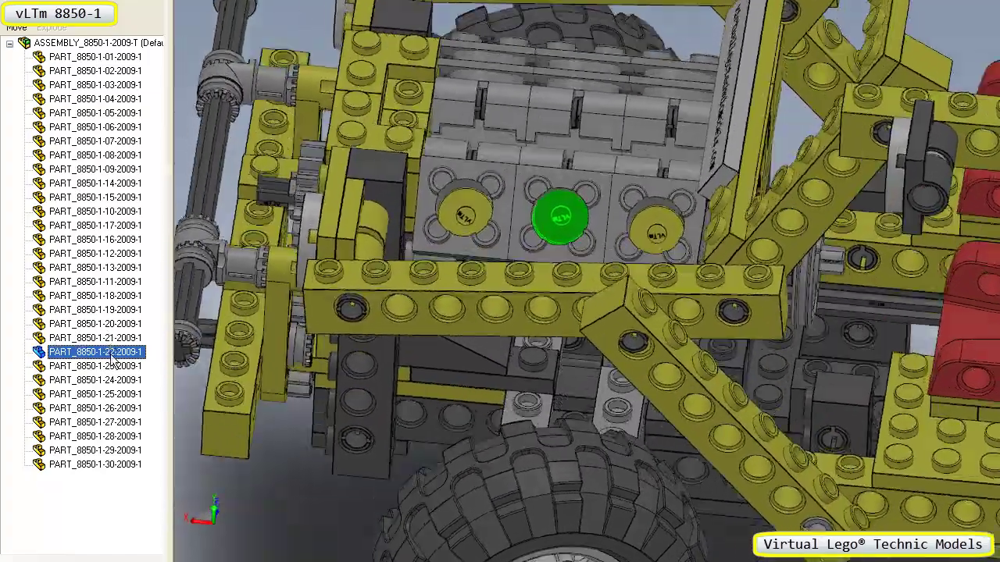
Move the tree selection down to highlight PART_8850-1-23
key(Down)
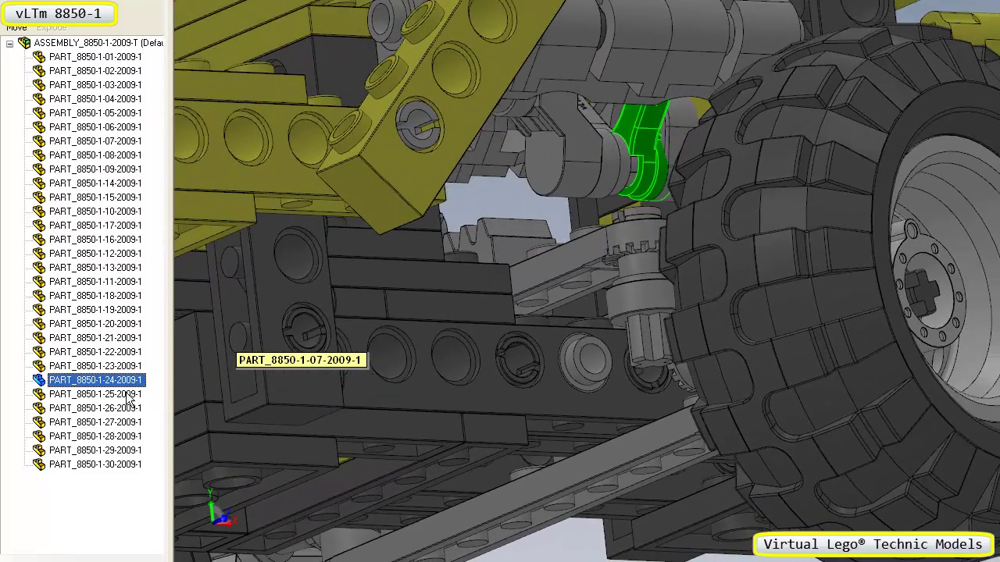
Highlight PART_8850-1-25 and then PART_8850-1-26 above the front wheel's pivot
click(128, 396)
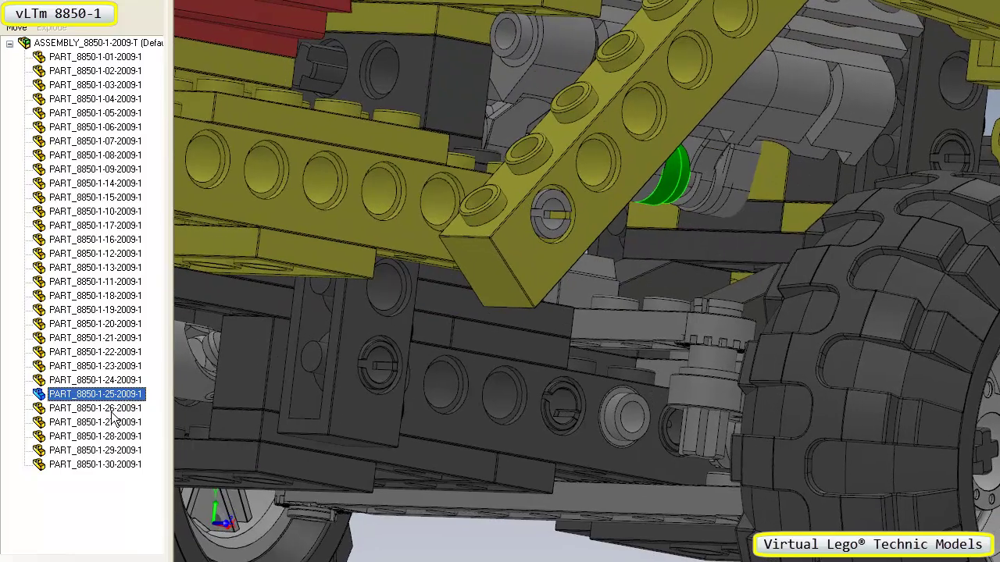
click(114, 410)
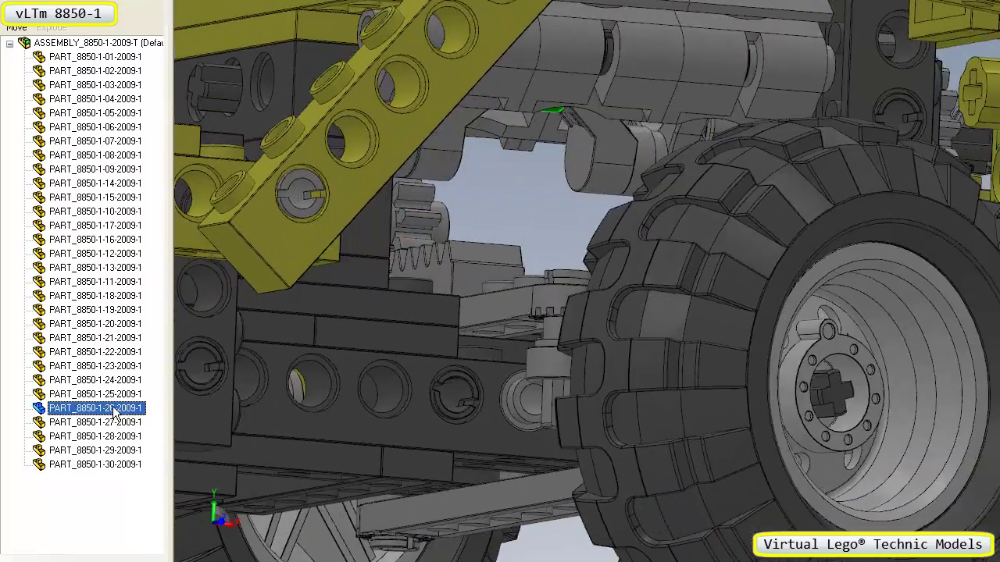